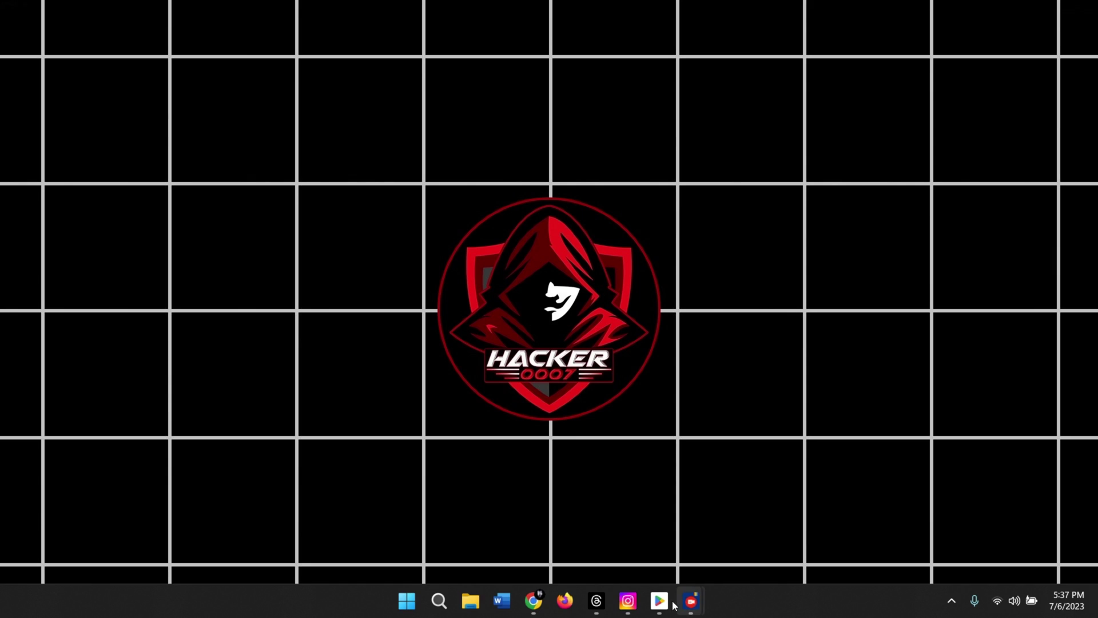
Maximize the Play Store window and switch its recommendations from Games to Apps.
{"action": "left_click", "coordinate": [658, 600]}
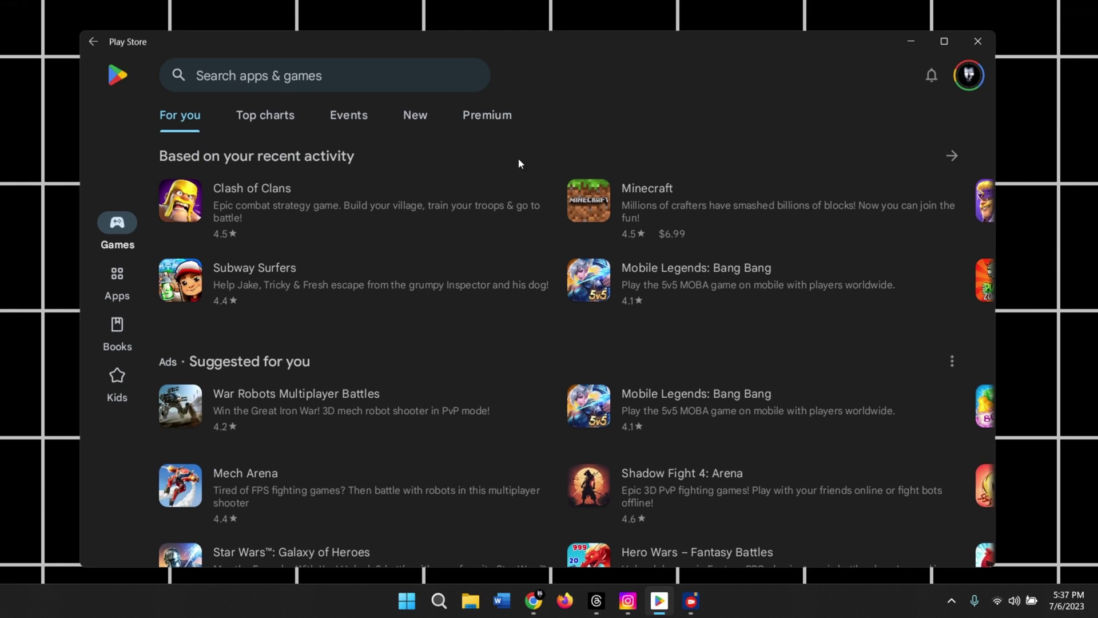
{"action": "left_click", "coordinate": [941, 41]}
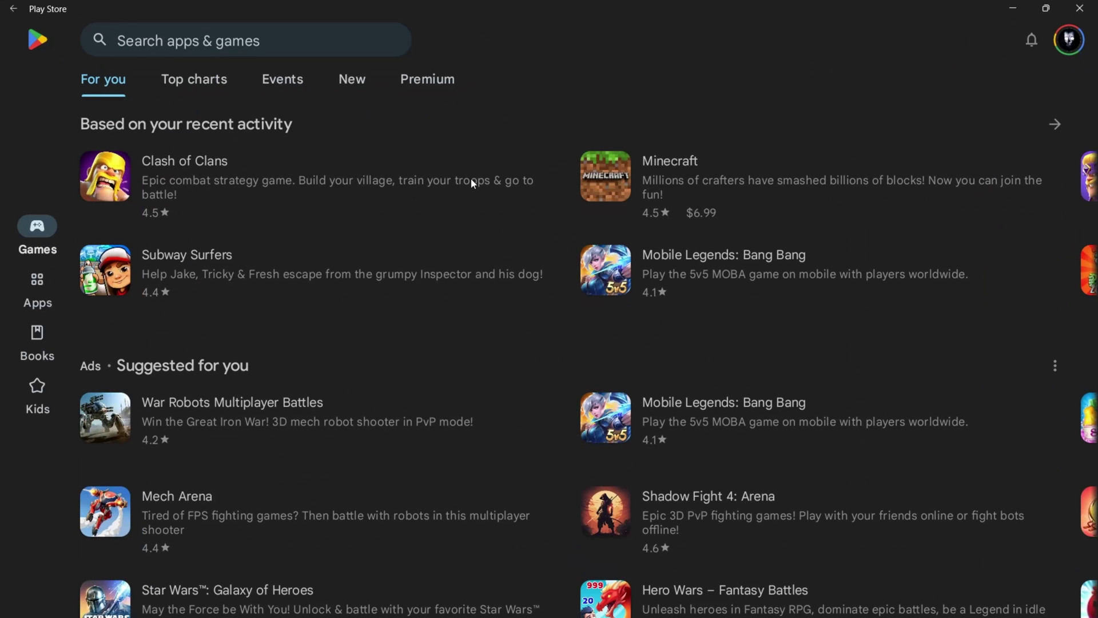
{"action": "scroll", "coordinate": [472, 177], "scroll_direction": "down", "scroll_amount": 5}
{"action": "scroll", "coordinate": [471, 182], "scroll_direction": "up", "scroll_amount": 5}
{"action": "left_click", "coordinate": [36, 283]}
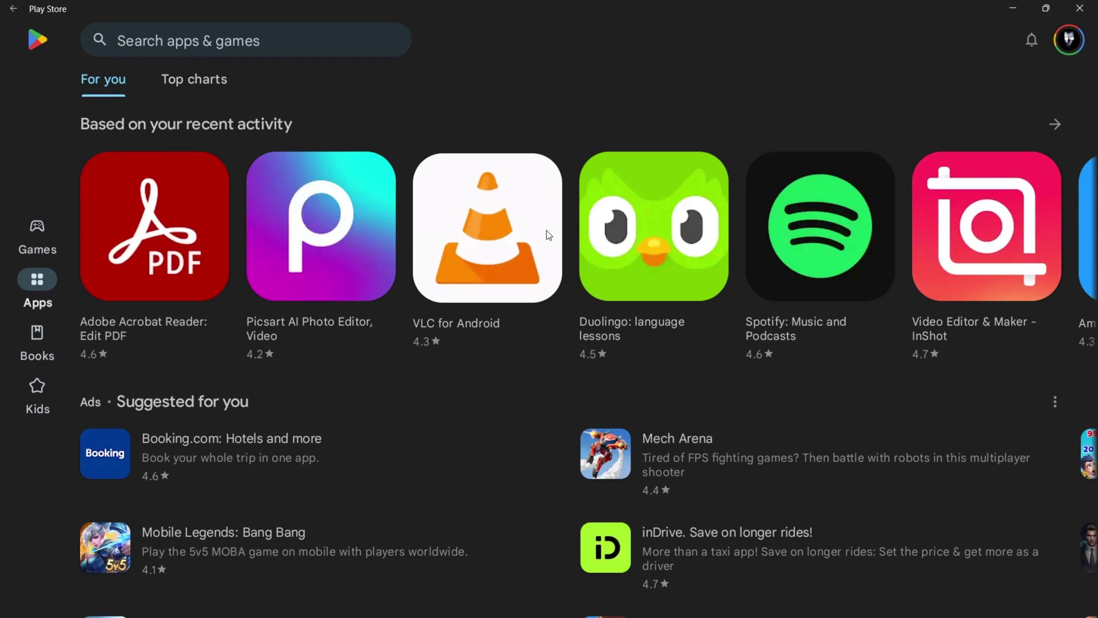
Browse the Apps 'For you' page, then minimize the store and restore it full screen.
{"action": "scroll", "coordinate": [803, 153], "scroll_direction": "down", "scroll_amount": 8}
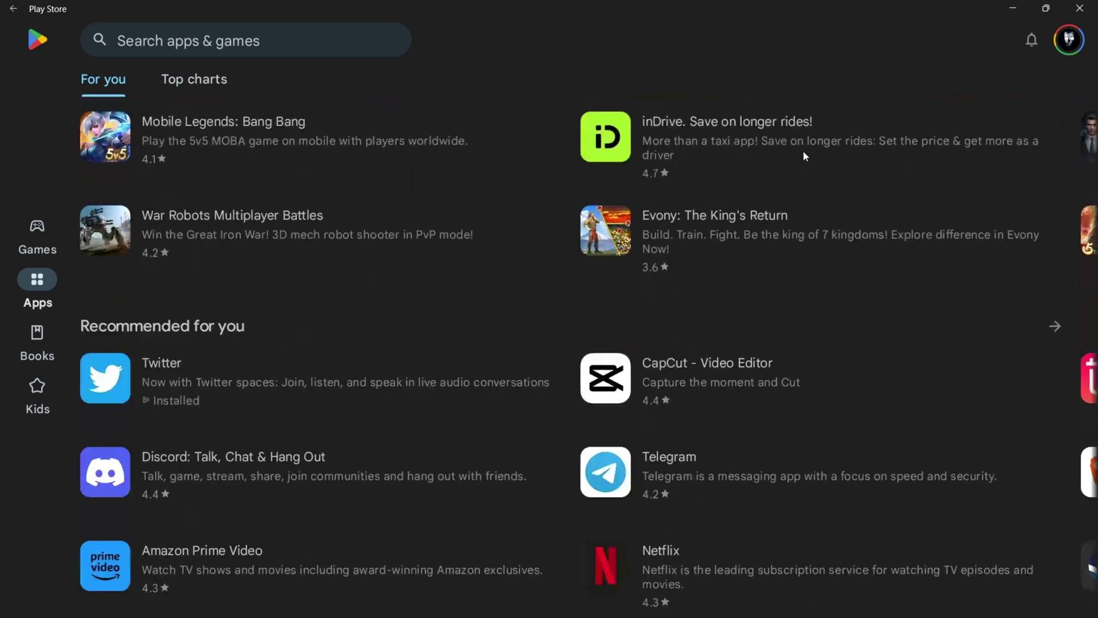
{"action": "scroll", "coordinate": [474, 303], "scroll_direction": "down", "scroll_amount": 3}
{"action": "scroll", "coordinate": [583, 359], "scroll_direction": "up", "scroll_amount": 10}
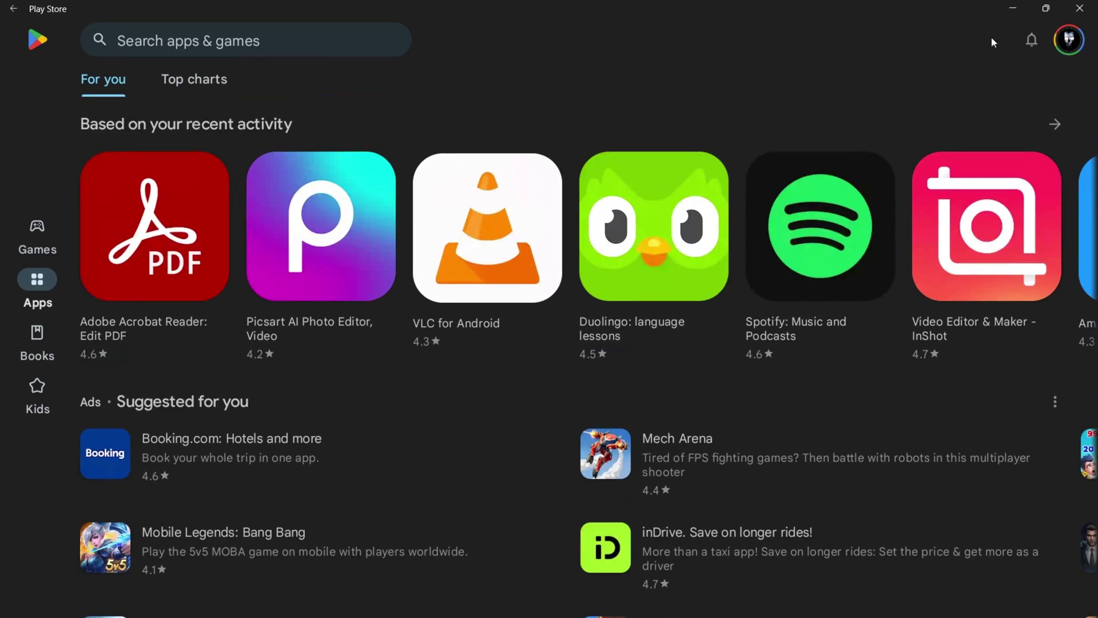
{"action": "left_click", "coordinate": [1012, 8]}
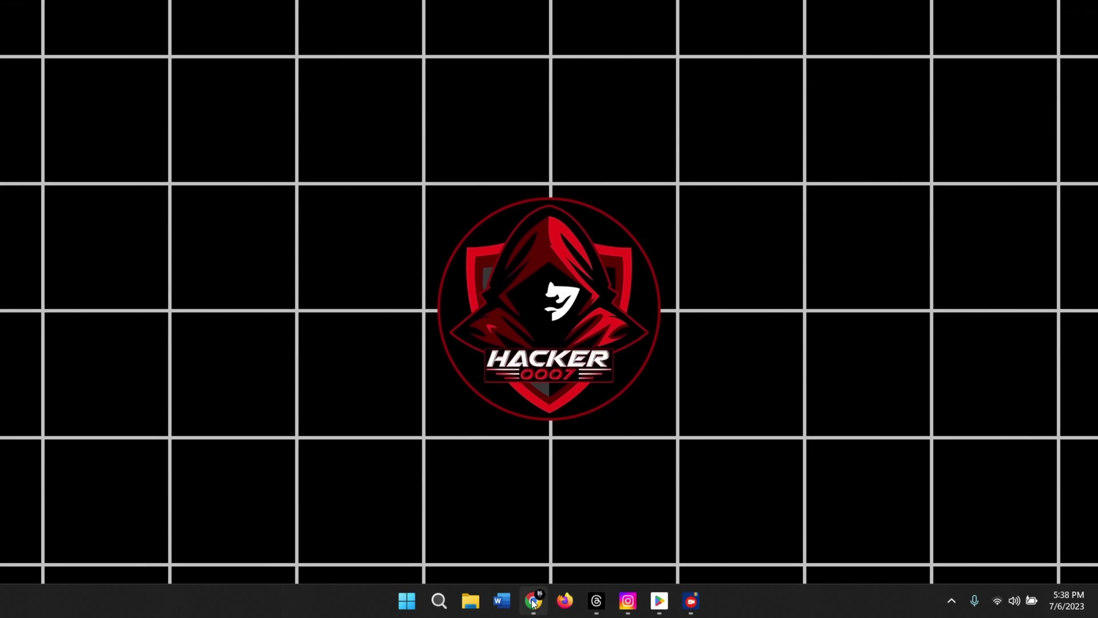
{"action": "left_click", "coordinate": [659, 600]}
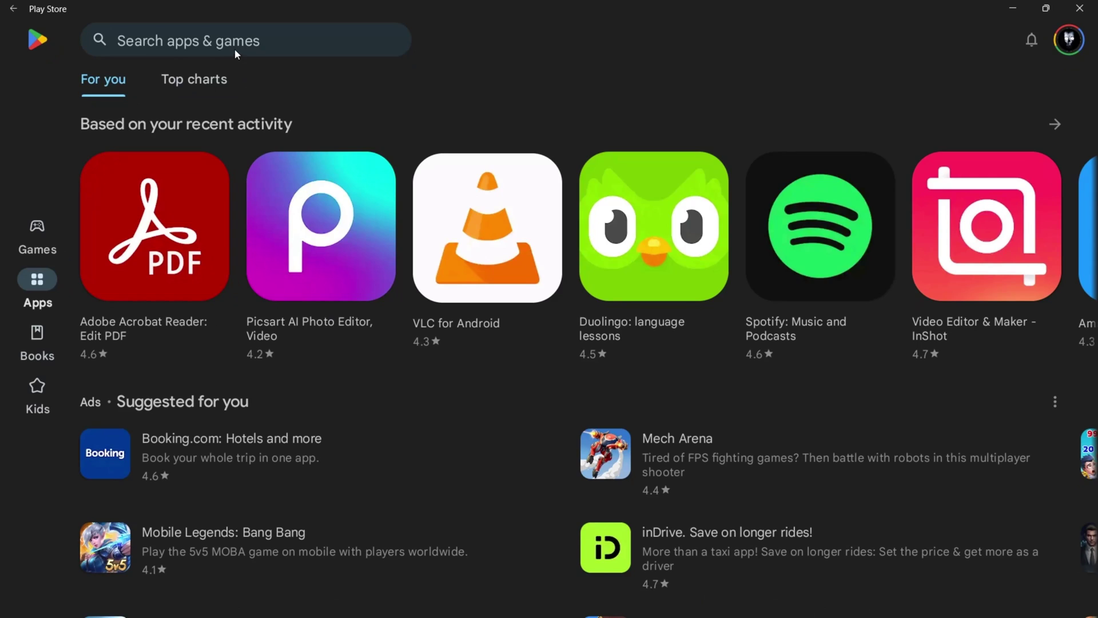
Rerun the recent 'instagram' search from the Play Store search bar.
{"action": "left_click", "coordinate": [235, 52]}
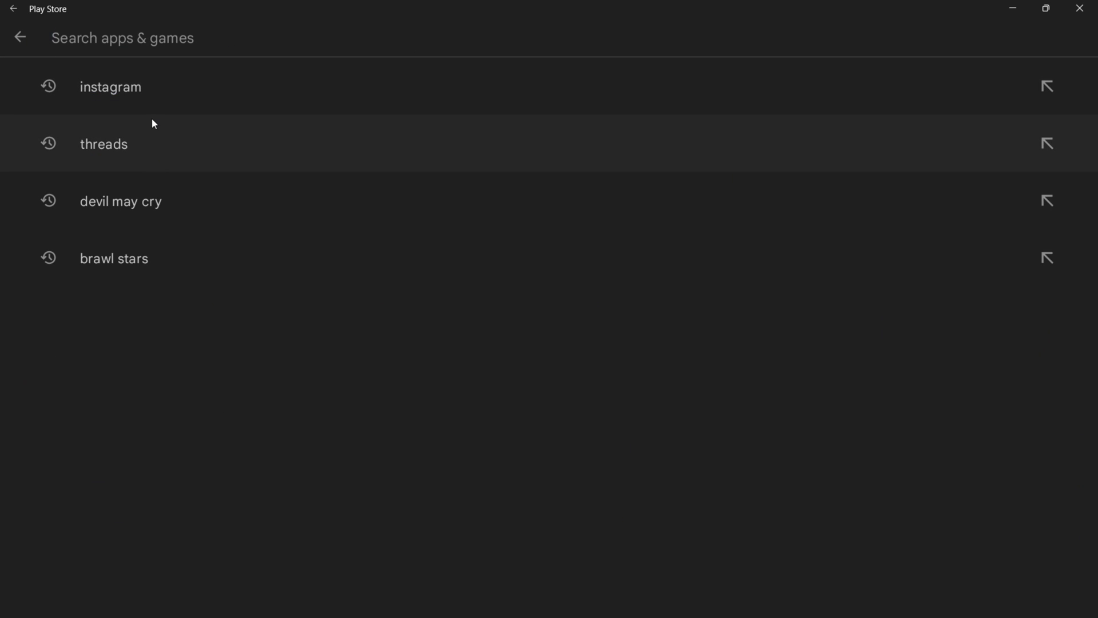
{"action": "left_click", "coordinate": [150, 101]}
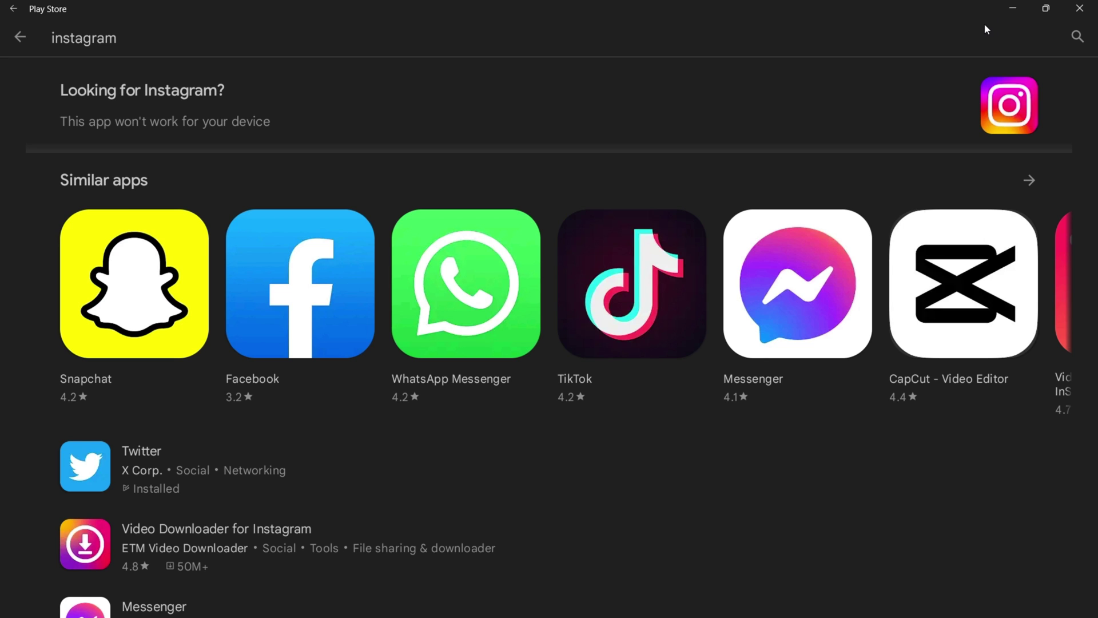
{"action": "left_click", "coordinate": [1022, 8]}
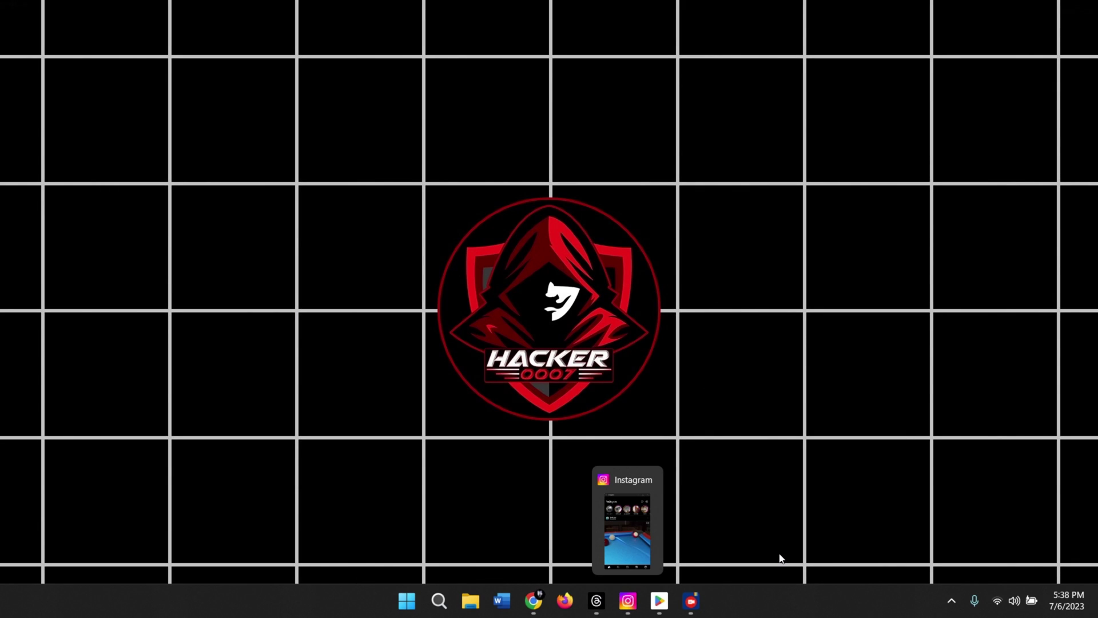
{"action": "left_click", "coordinate": [659, 600]}
{"action": "left_click", "coordinate": [1074, 36]}
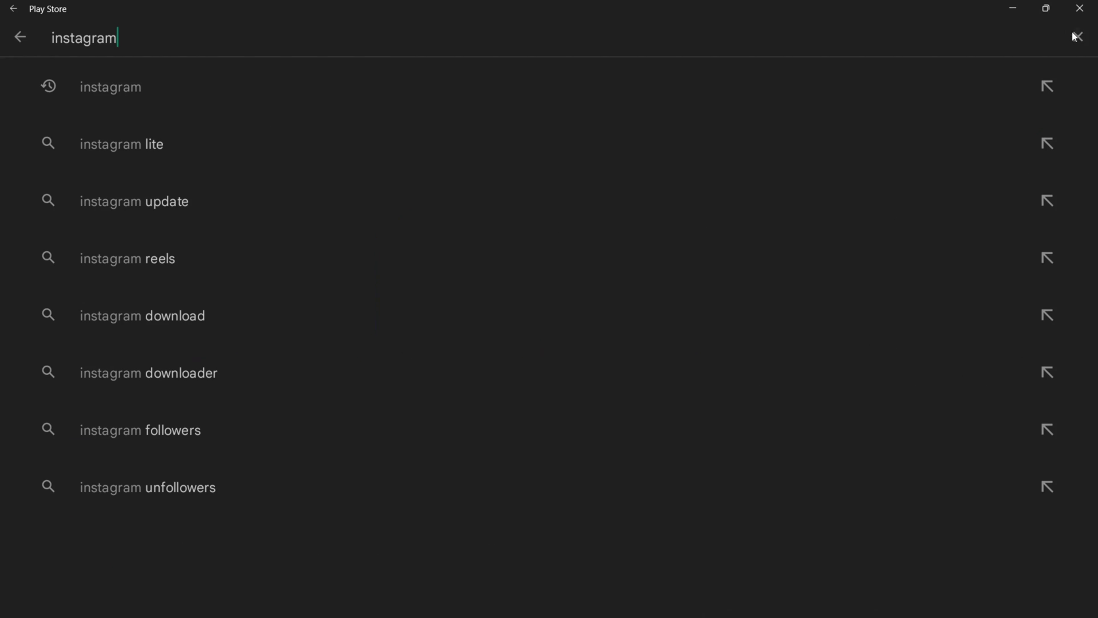
{"action": "left_click", "coordinate": [1077, 36]}
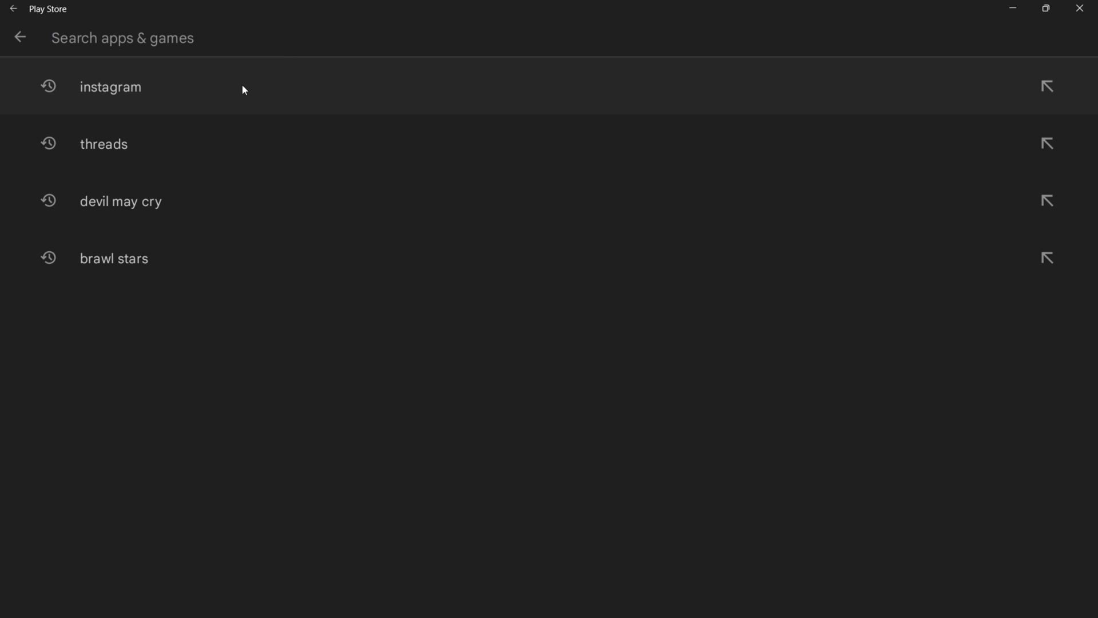
{"action": "left_click", "coordinate": [133, 143]}
{"action": "scroll", "coordinate": [490, 123], "scroll_direction": "down", "scroll_amount": 5}
{"action": "scroll", "coordinate": [491, 134], "scroll_direction": "up", "scroll_amount": 5}
{"action": "left_click", "coordinate": [1013, 8]}
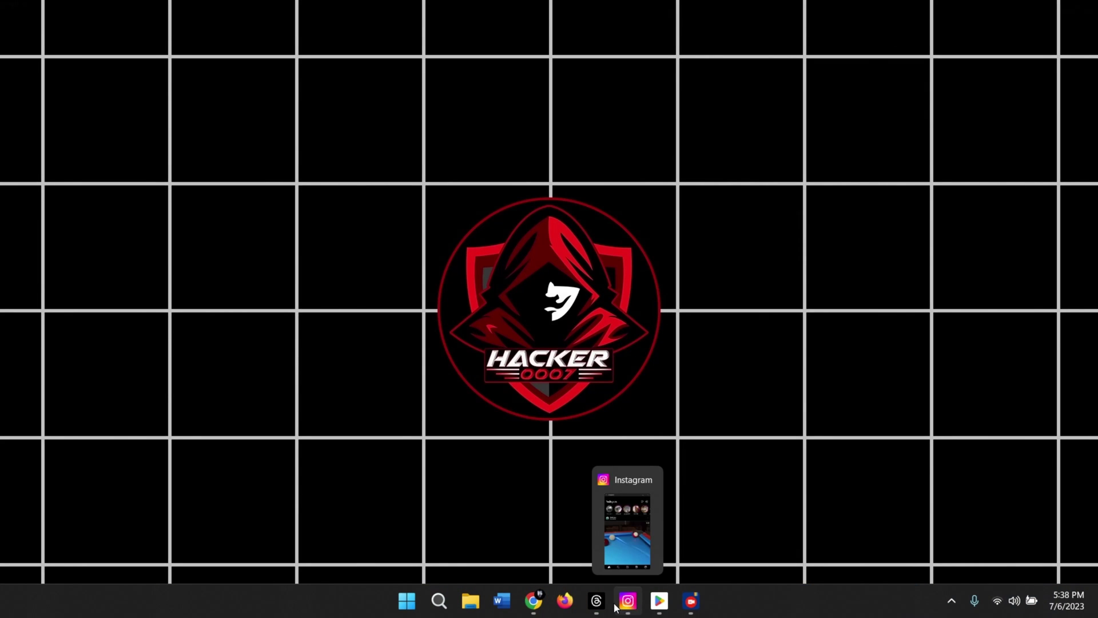
Bring up Instagram and Threads, placing Instagram on the left and Threads on the right.
{"action": "left_click", "coordinate": [628, 600]}
{"action": "left_click", "coordinate": [596, 600]}
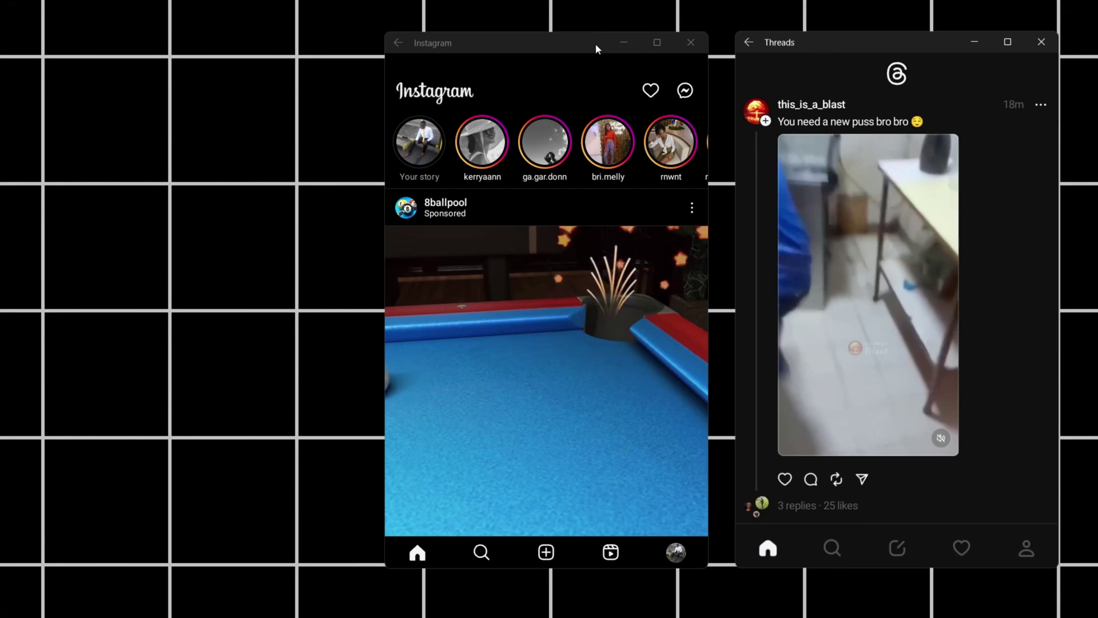
{"action": "left_click_drag", "start_coordinate": [596, 43], "coordinate": [256, 53]}
{"action": "mouse_move", "coordinate": [914, 42]}
{"action": "left_mouse_down"}
{"action": "mouse_move", "coordinate": [862, 42]}
{"action": "mouse_move", "coordinate": [902, 34]}
{"action": "left_mouse_up"}
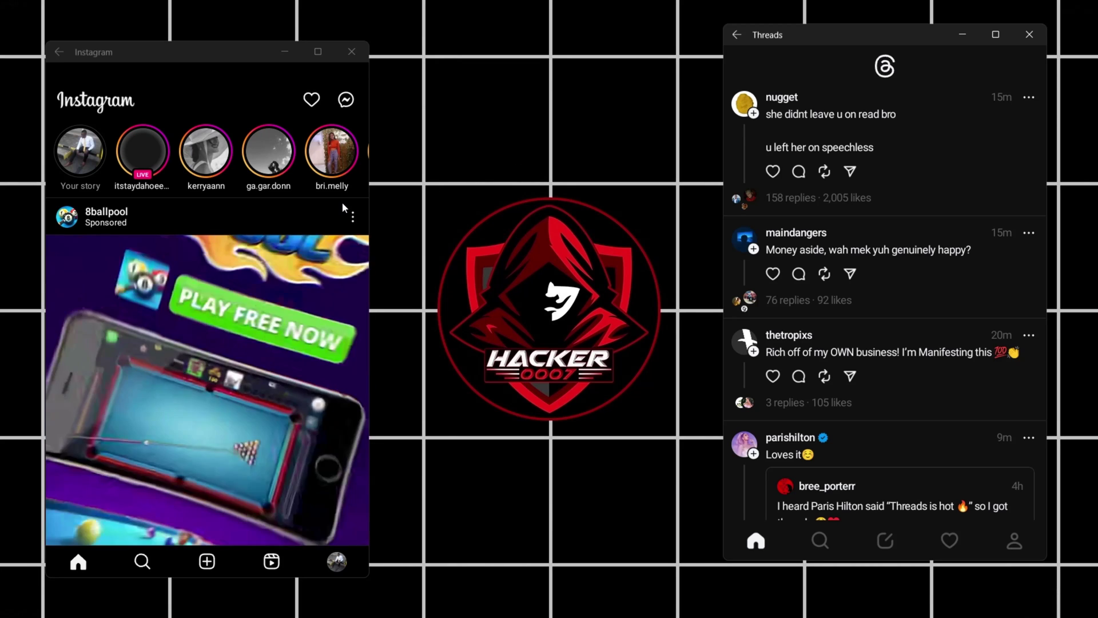
{"action": "scroll", "coordinate": [282, 284], "scroll_direction": "down", "scroll_amount": 5}
{"action": "scroll", "coordinate": [296, 279], "scroll_direction": "down", "scroll_amount": 10}
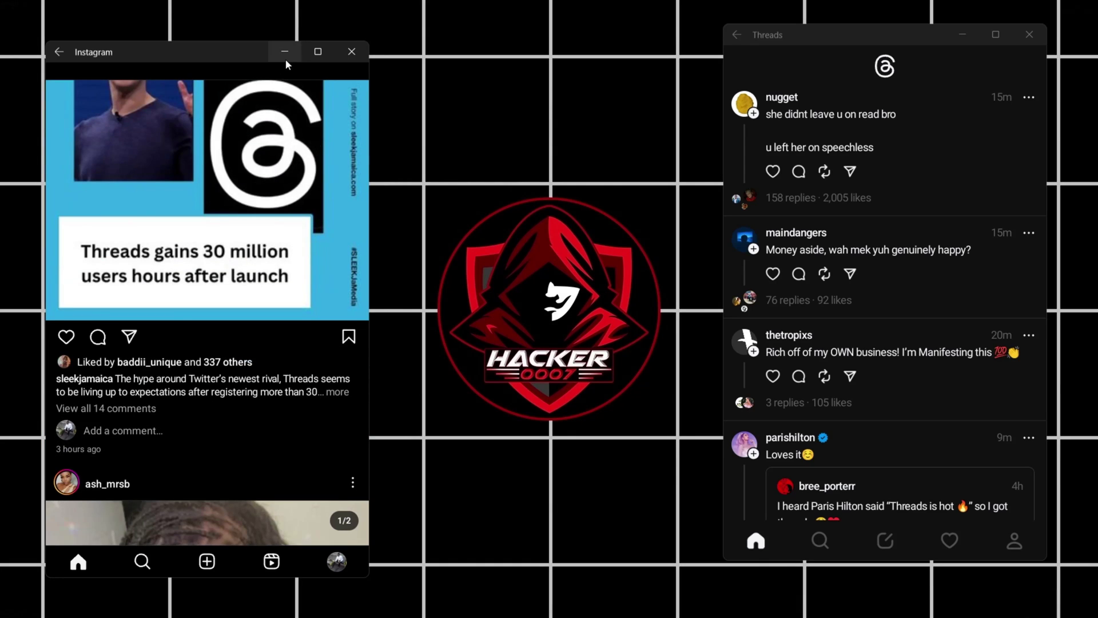
Hide Instagram, maximize the Threads window, and scroll down its home feed.
{"action": "left_click", "coordinate": [285, 52]}
{"action": "left_click_drag", "start_coordinate": [881, 33], "coordinate": [841, 38]}
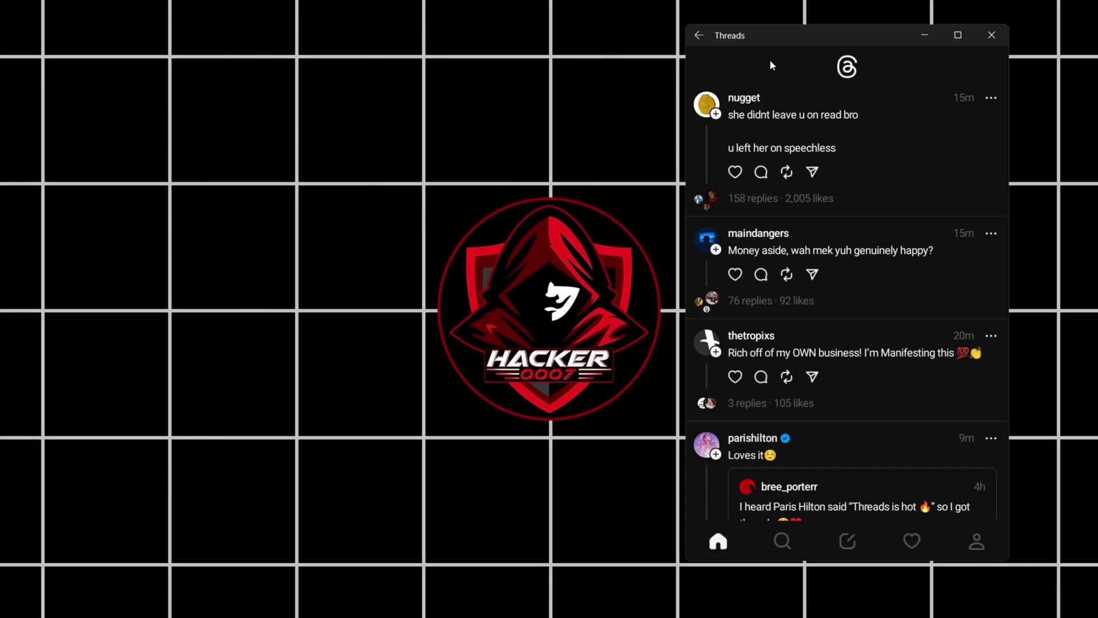
{"action": "left_click", "coordinate": [958, 36]}
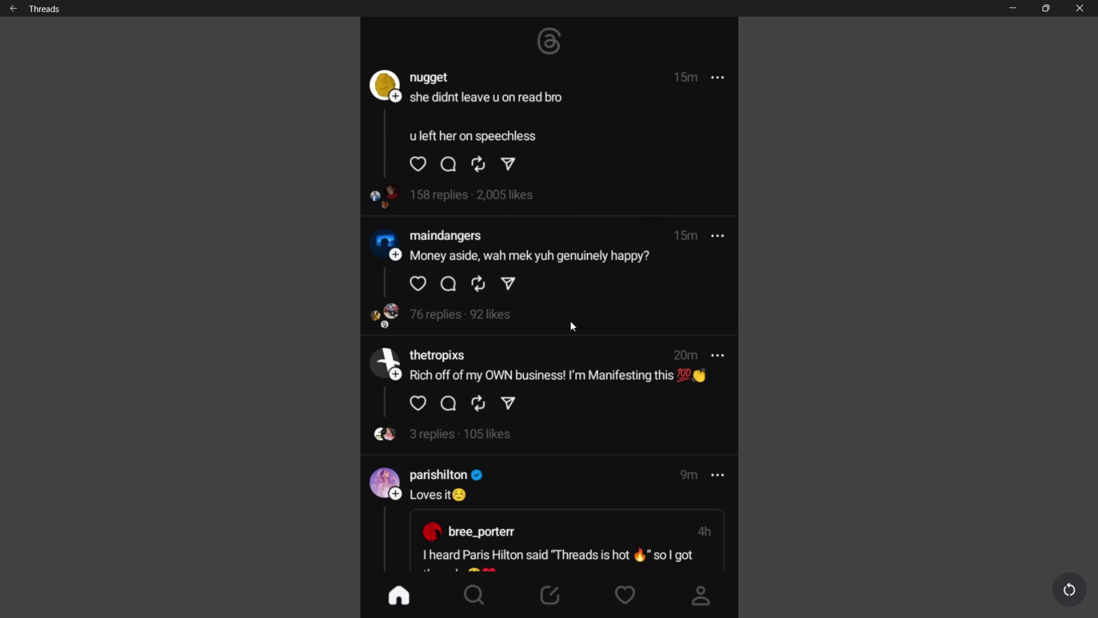
{"action": "scroll", "coordinate": [570, 322], "scroll_direction": "down", "scroll_amount": 10}
{"action": "scroll", "coordinate": [572, 326], "scroll_direction": "down", "scroll_amount": 20}
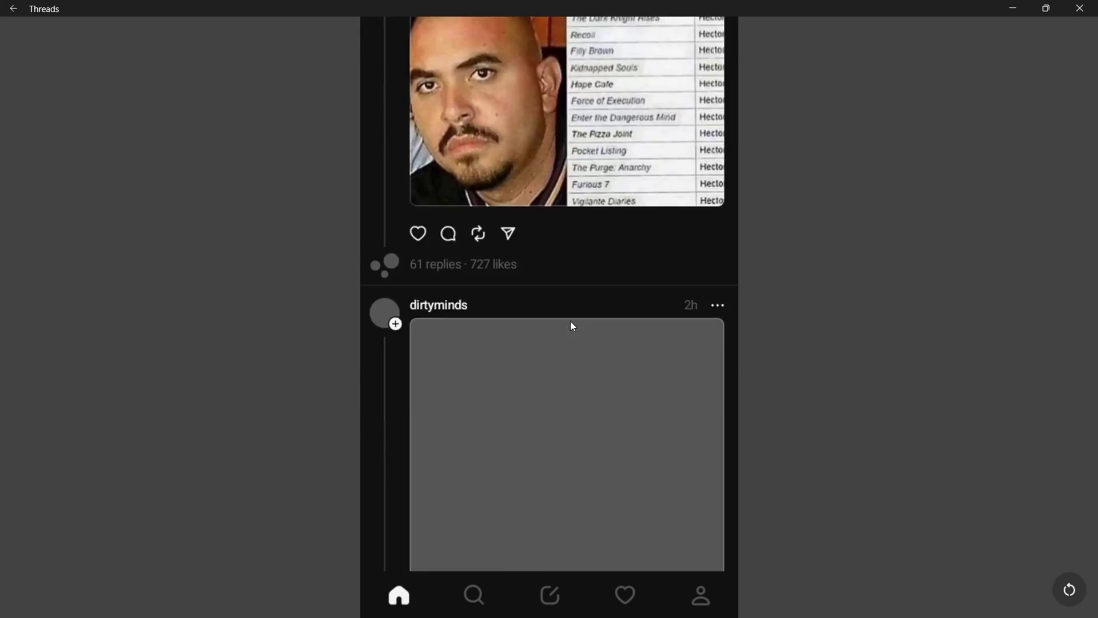
{"action": "scroll", "coordinate": [570, 325], "scroll_direction": "down", "scroll_amount": 3}
{"action": "scroll", "coordinate": [572, 323], "scroll_direction": "up", "scroll_amount": 2}
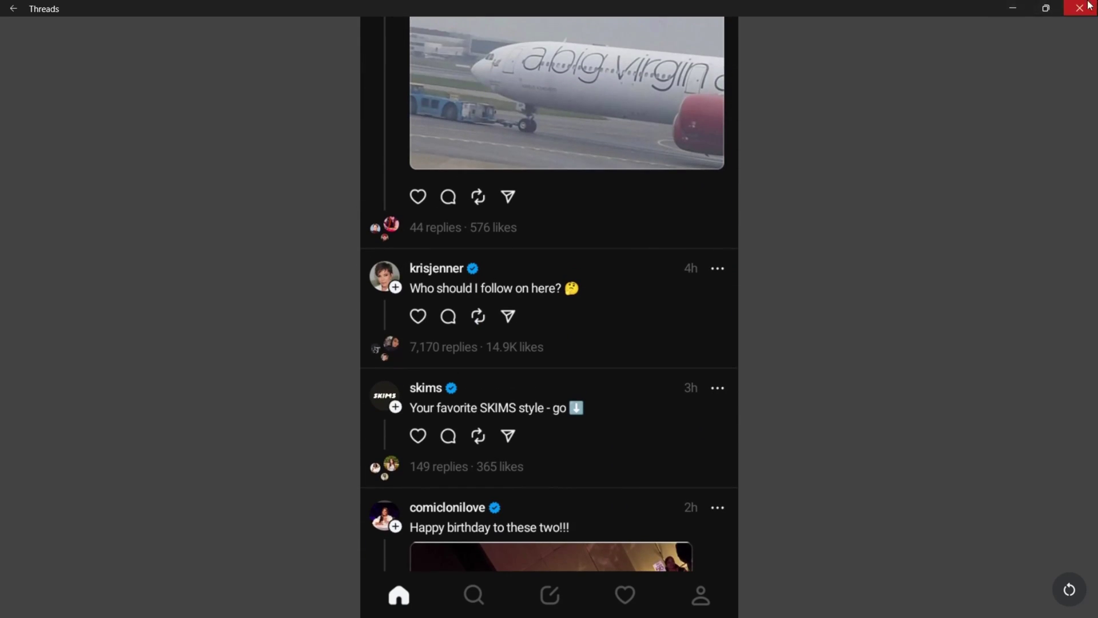
Restore Threads to its smaller window, scroll the feed, and open your own profile.
{"action": "left_click", "coordinate": [1045, 8]}
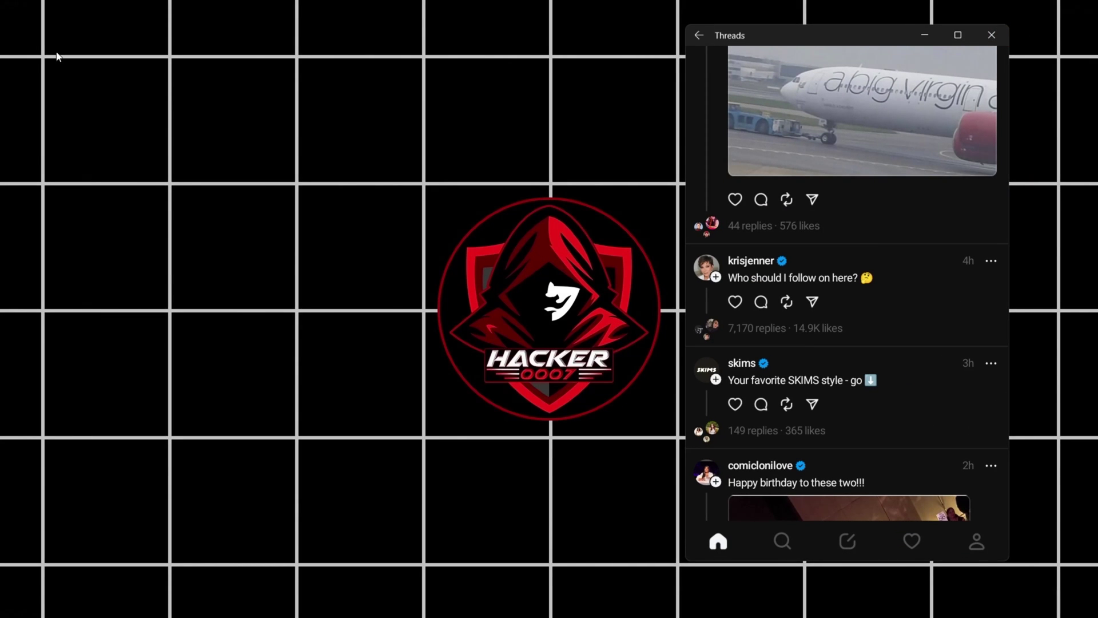
{"action": "left_click_drag", "start_coordinate": [54, 28], "coordinate": [419, 562]}
{"action": "left_click", "coordinate": [793, 357]}
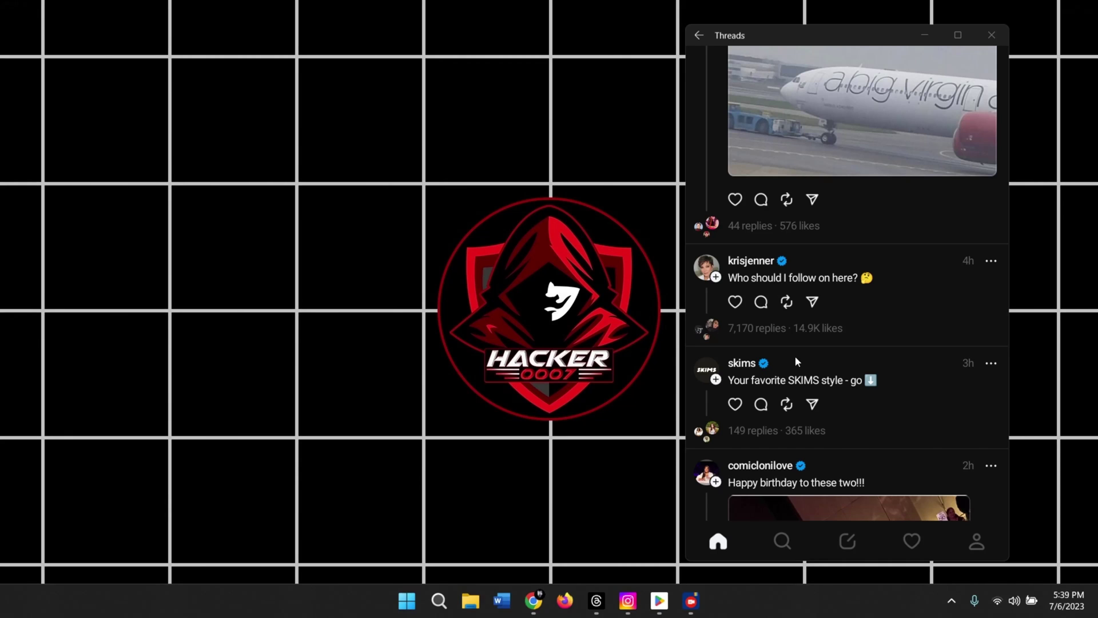
{"action": "scroll", "coordinate": [794, 357], "scroll_direction": "down", "scroll_amount": 10}
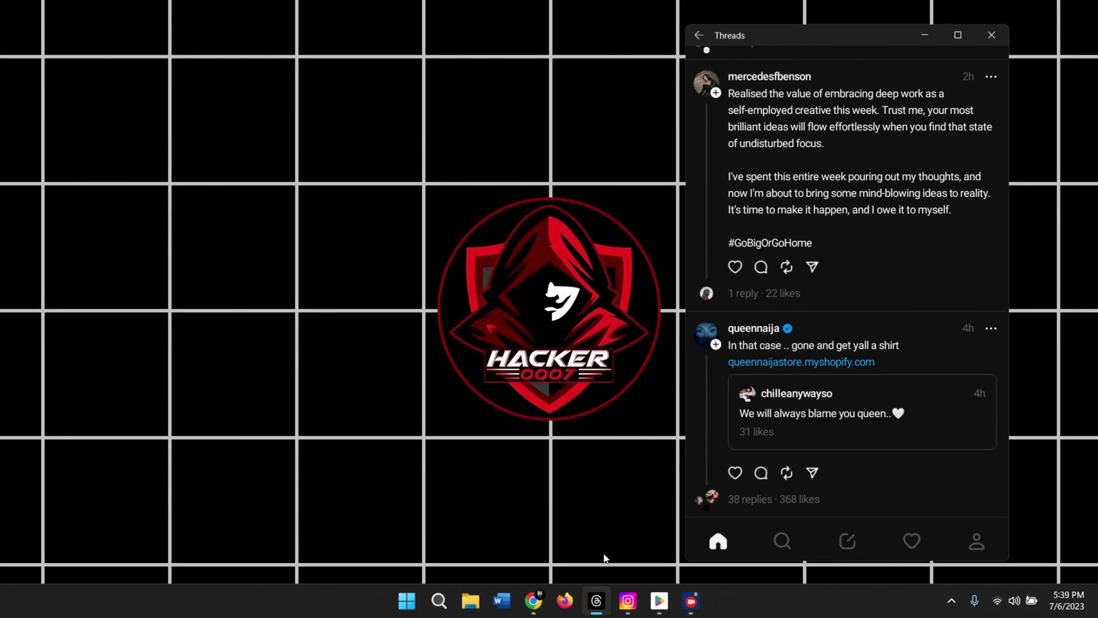
{"action": "scroll", "coordinate": [843, 224], "scroll_direction": "down", "scroll_amount": 4}
{"action": "scroll", "coordinate": [842, 229], "scroll_direction": "down", "scroll_amount": 14}
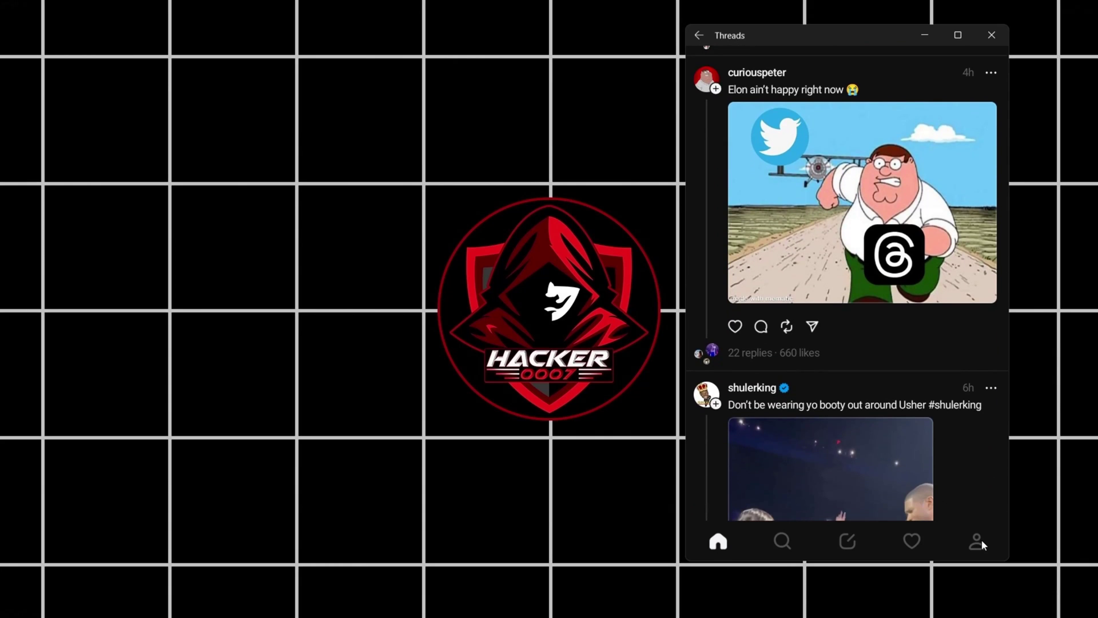
{"action": "left_click", "coordinate": [976, 541]}
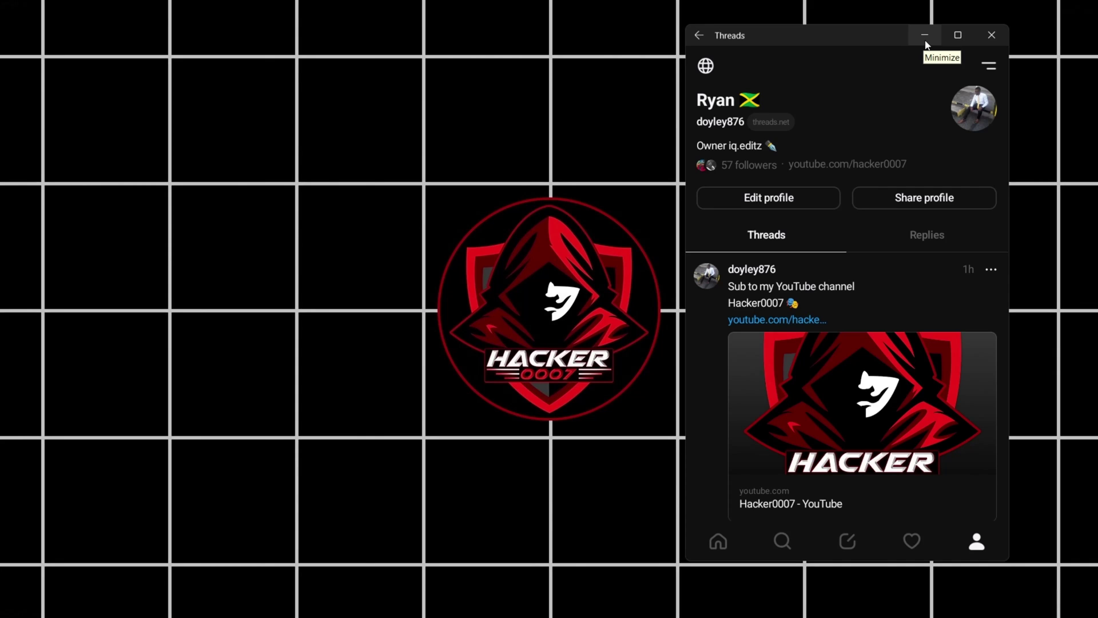
Return home, view the activity list, and open then leave a follower's profile.
{"action": "left_click", "coordinate": [718, 541]}
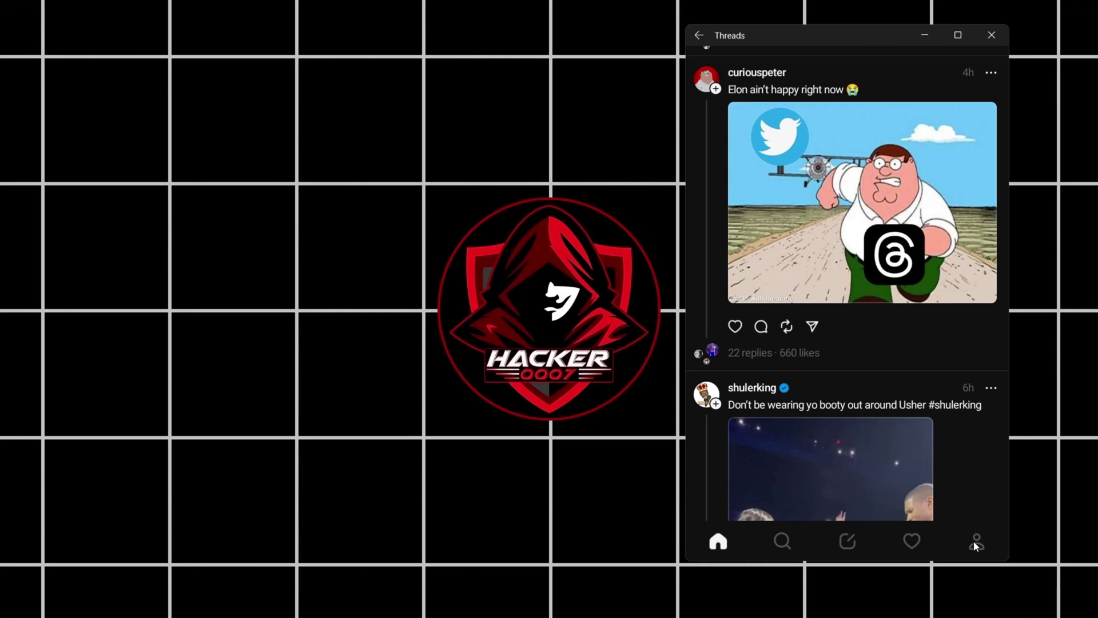
{"action": "left_click", "coordinate": [913, 540]}
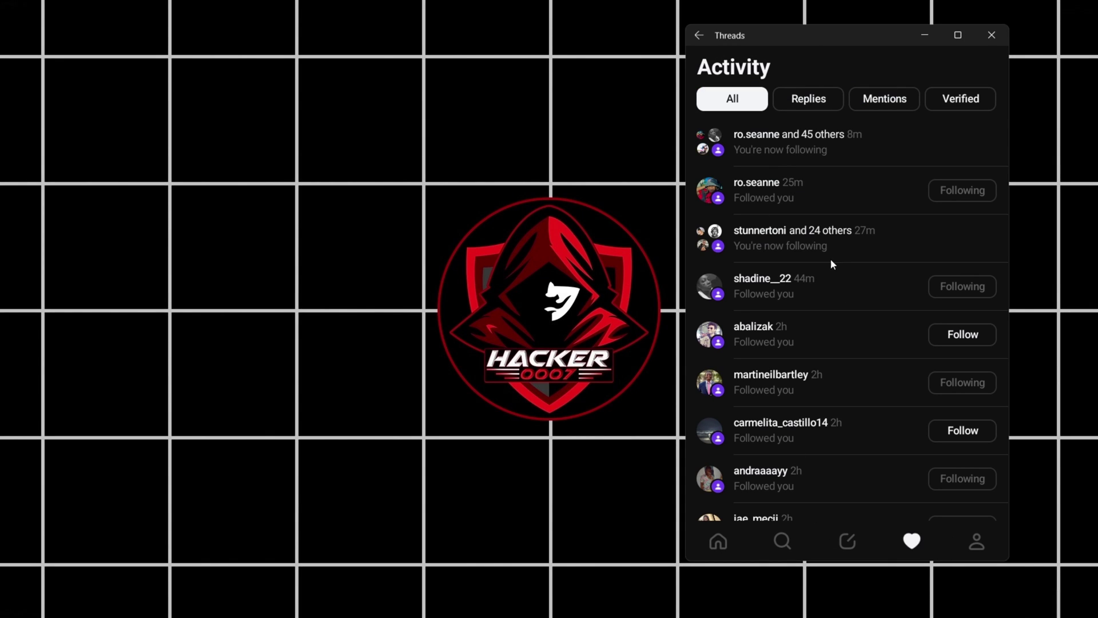
{"action": "left_click", "coordinate": [784, 299]}
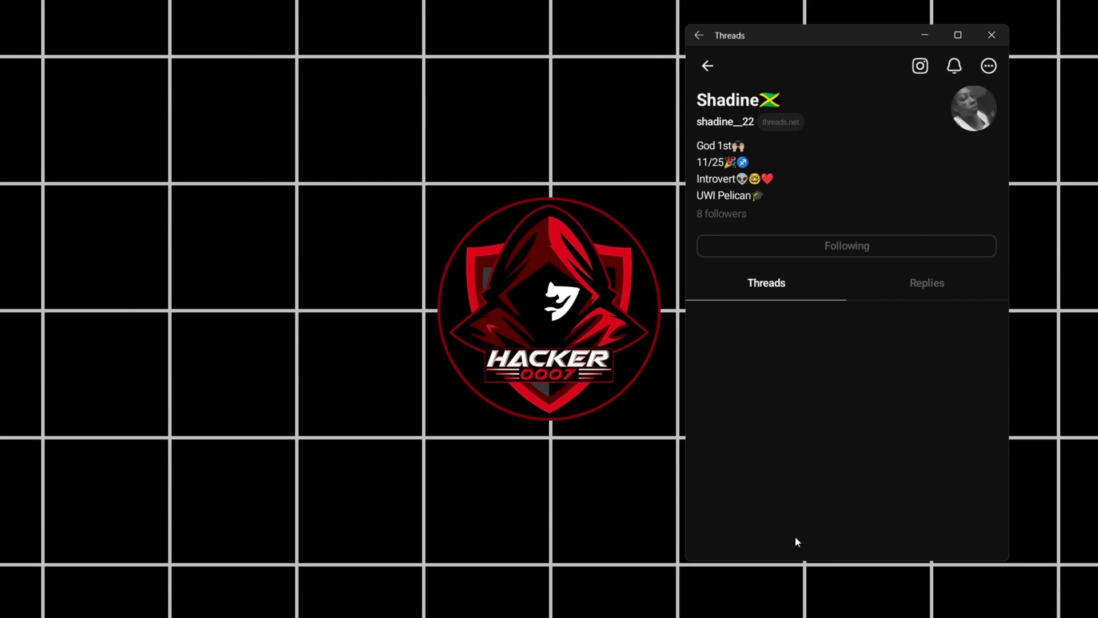
{"action": "left_click", "coordinate": [708, 66]}
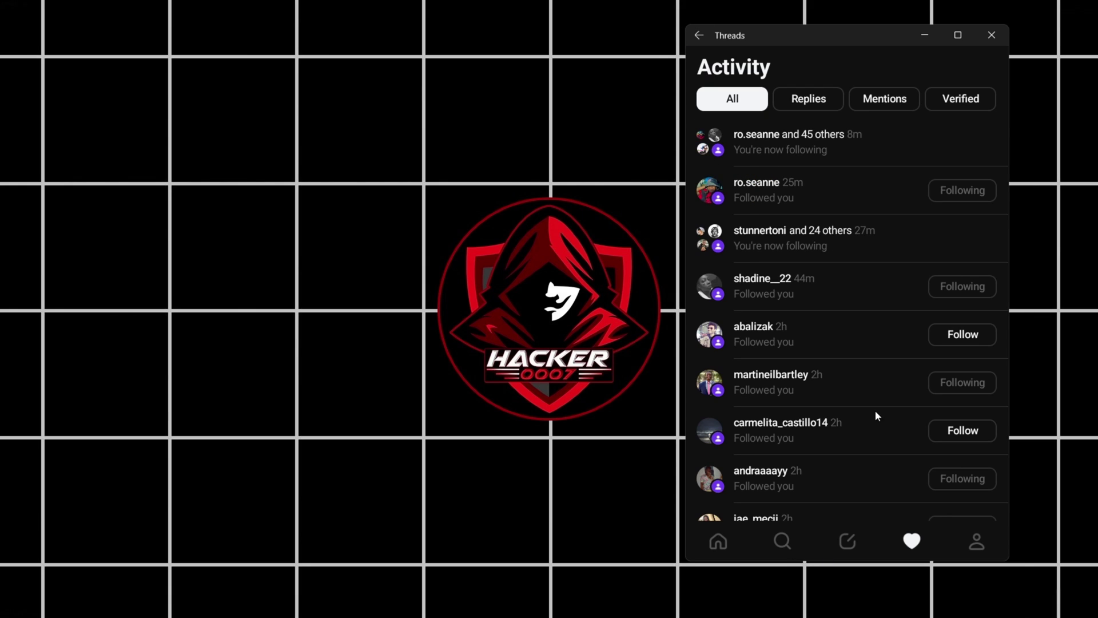
Visit the search page, start and discard a new thread, then view your profile.
{"action": "left_click", "coordinate": [783, 541]}
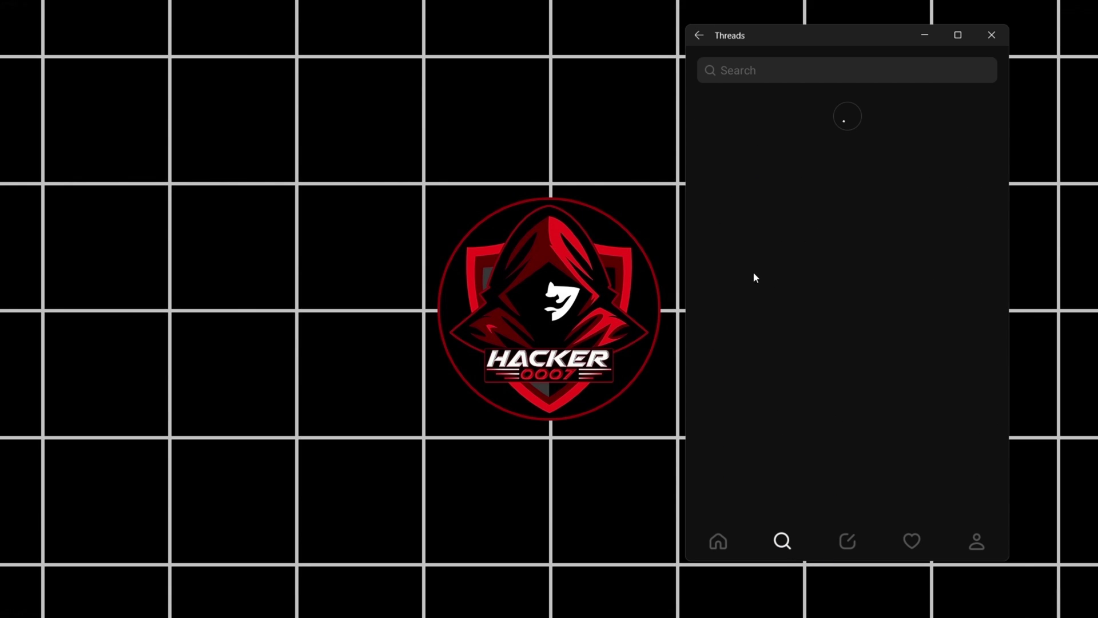
{"action": "left_click", "coordinate": [716, 551]}
{"action": "left_click", "coordinate": [842, 548]}
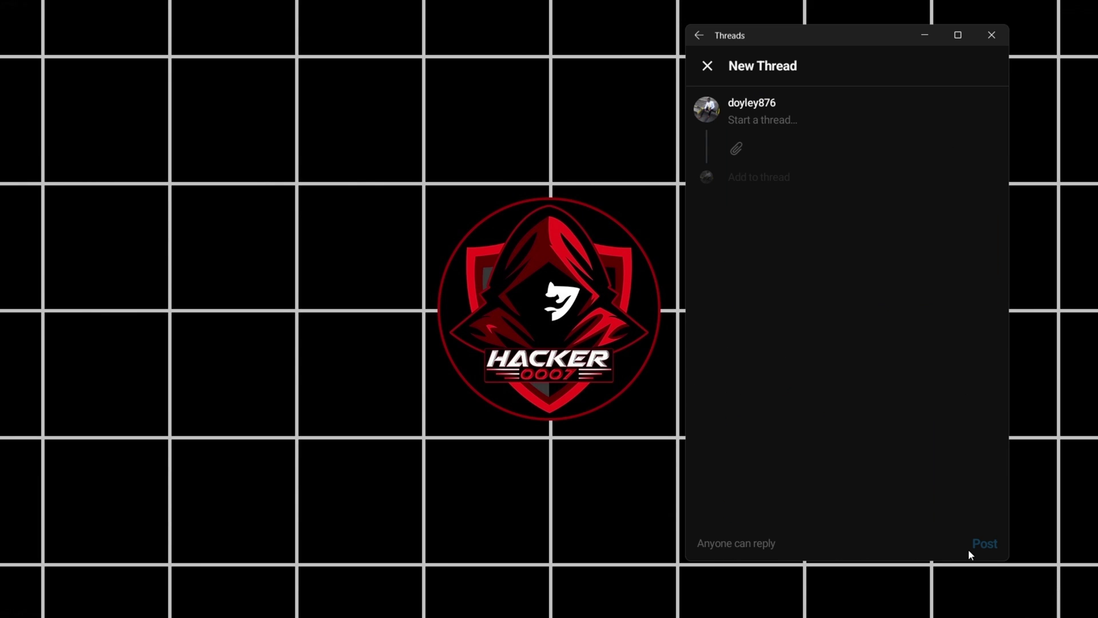
{"action": "left_click", "coordinate": [707, 67]}
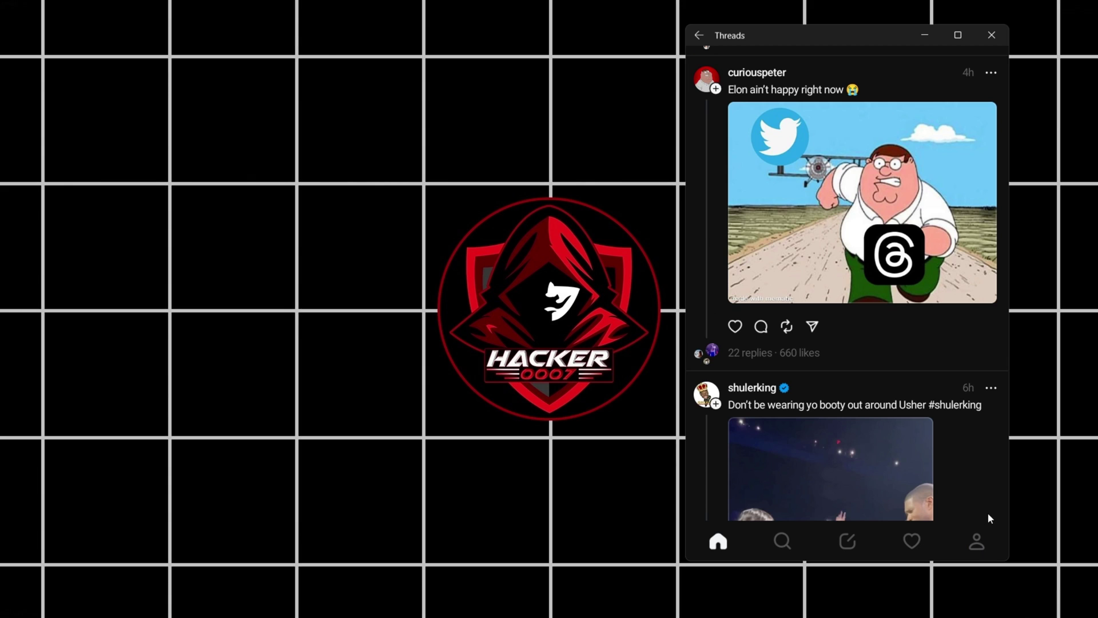
{"action": "left_click", "coordinate": [986, 543]}
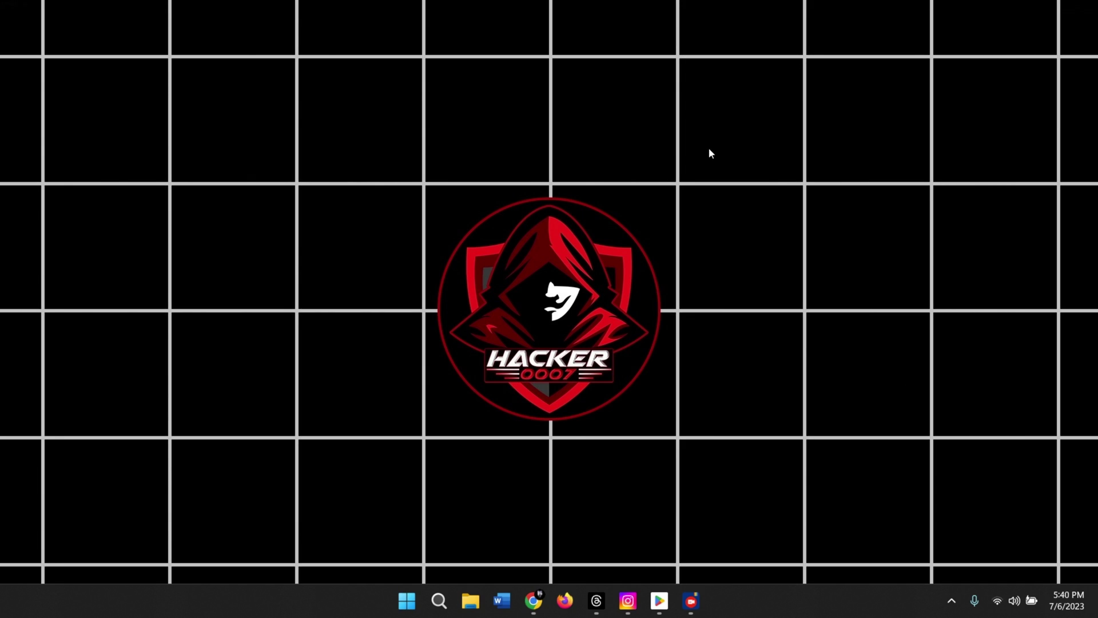